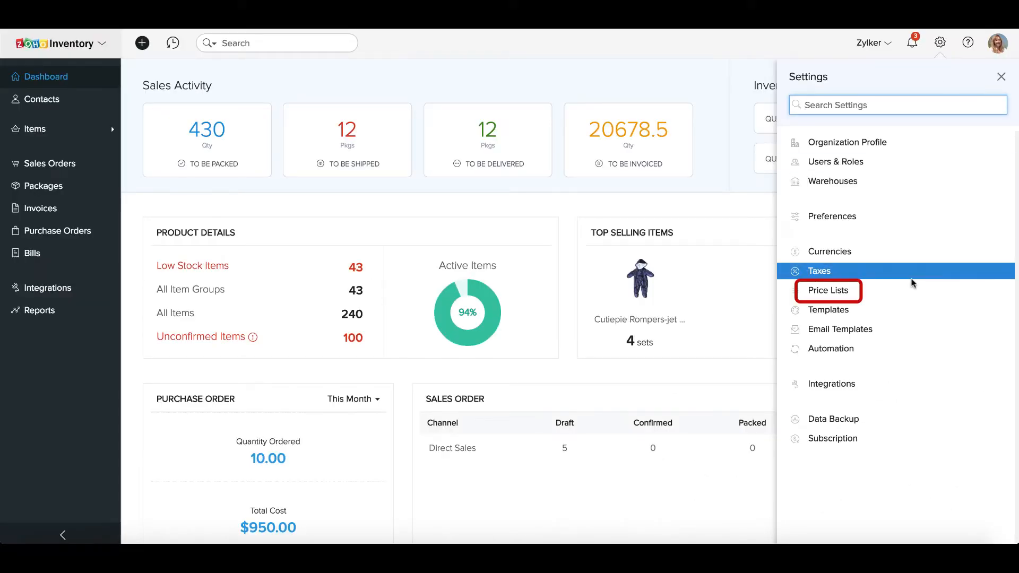
Step: Open the price lists settings and start a new sales price list named "Christmas Sale"
{"action": "left_click", "coordinate": [909, 289]}
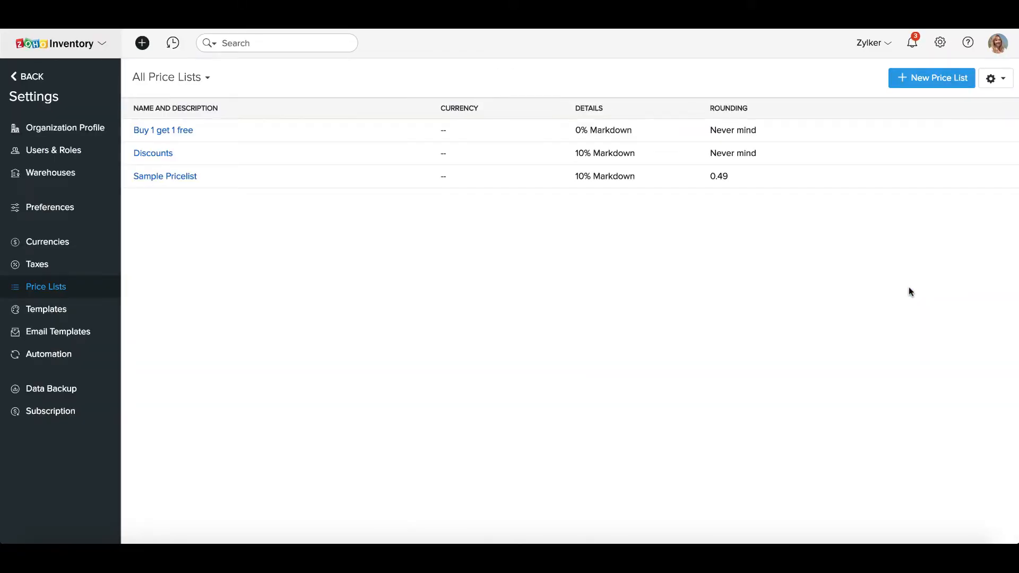
{"action": "left_click", "coordinate": [932, 82]}
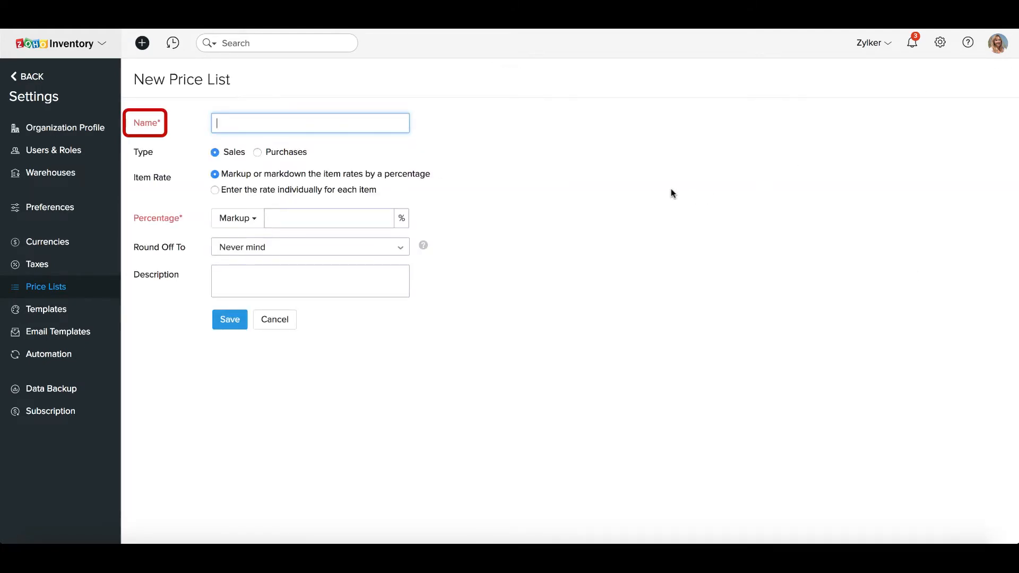
{"action": "type", "text": "Christma"}
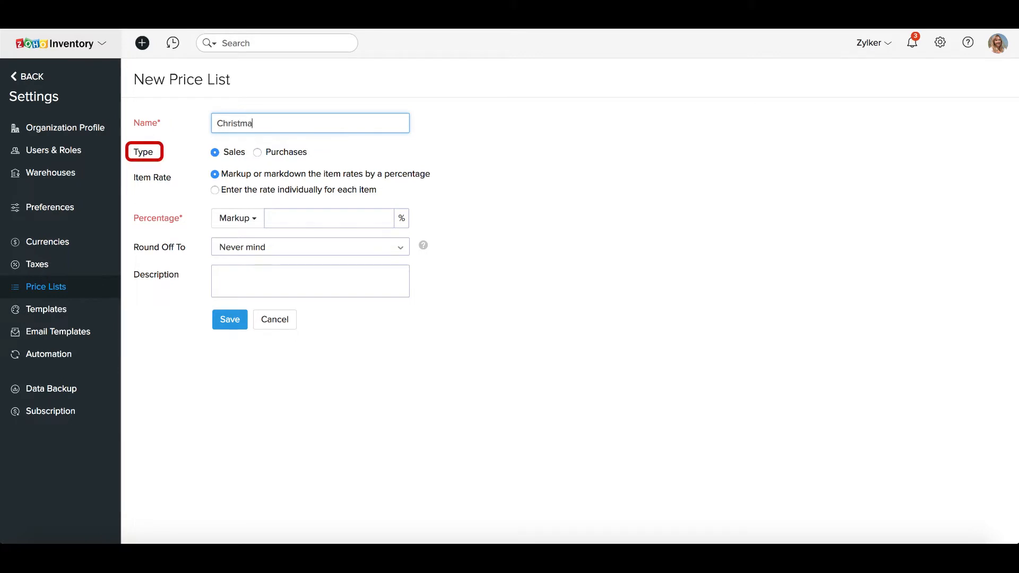
{"action": "type", "text": "s Sale"}
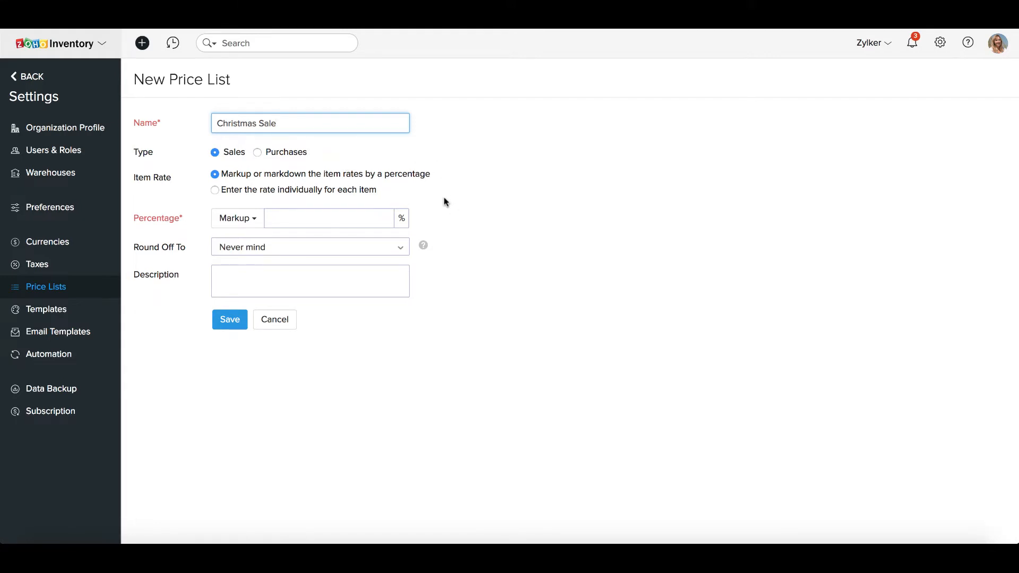
Step: Have the price list adjust item rates by percentage, using a 5% markdown
{"action": "left_click", "coordinate": [366, 176]}
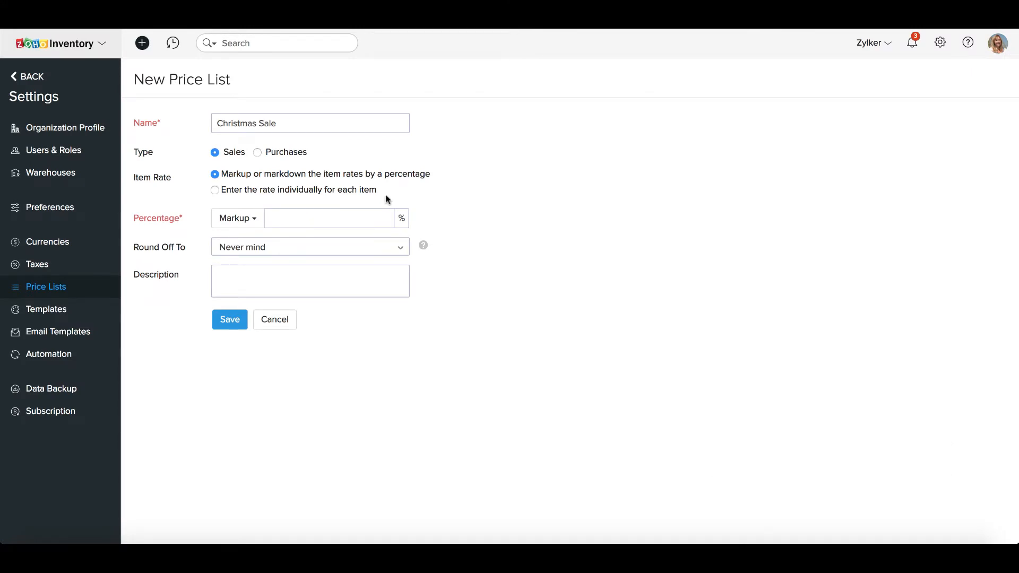
{"action": "left_click", "coordinate": [255, 218]}
{"action": "left_click", "coordinate": [250, 257]}
{"action": "left_click", "coordinate": [295, 221]}
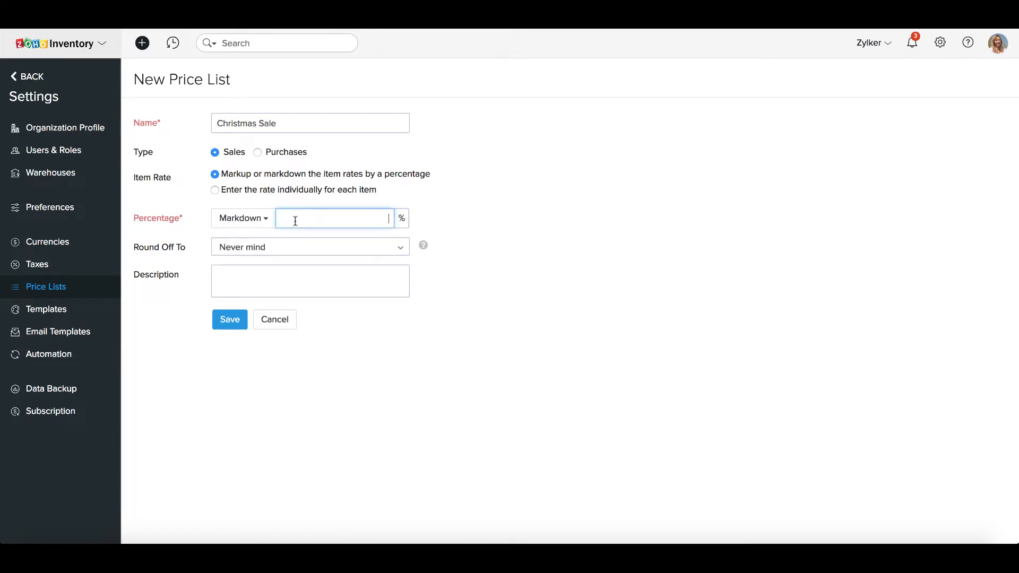
{"action": "type", "text": "5"}
{"action": "left_click", "coordinate": [449, 247]}
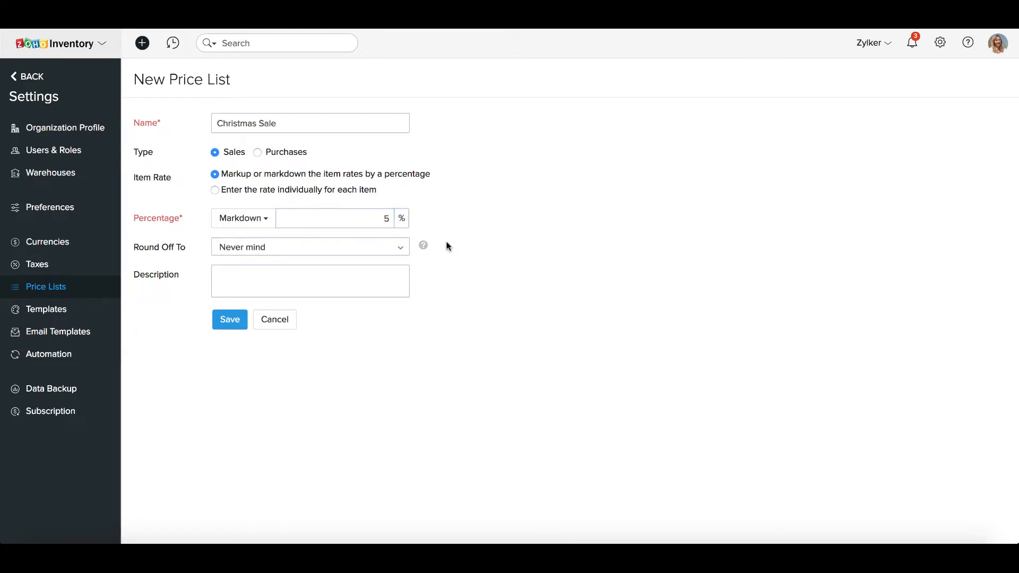
Step: Round rates off to the nearest whole number and enter the description "Christmas 2018"
{"action": "left_click", "coordinate": [338, 252]}
{"action": "left_click", "coordinate": [337, 283]}
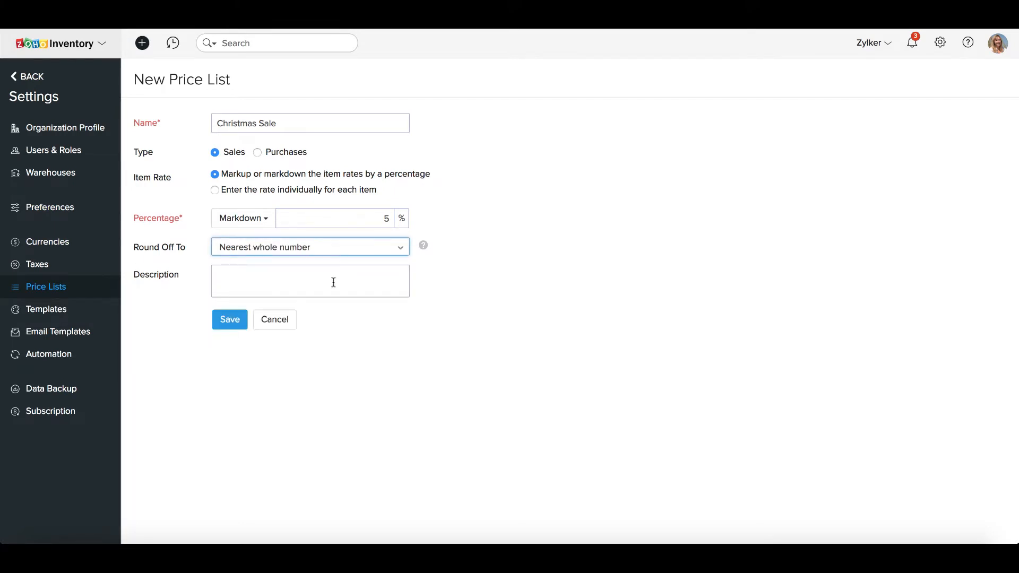
{"action": "left_click", "coordinate": [333, 282]}
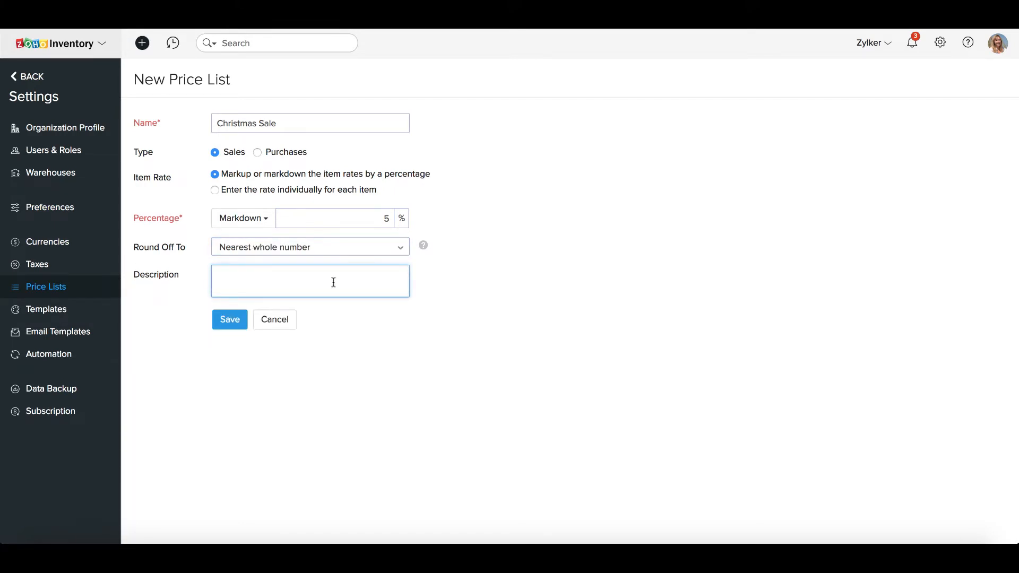
{"action": "type", "text": "Christmas 2018"}
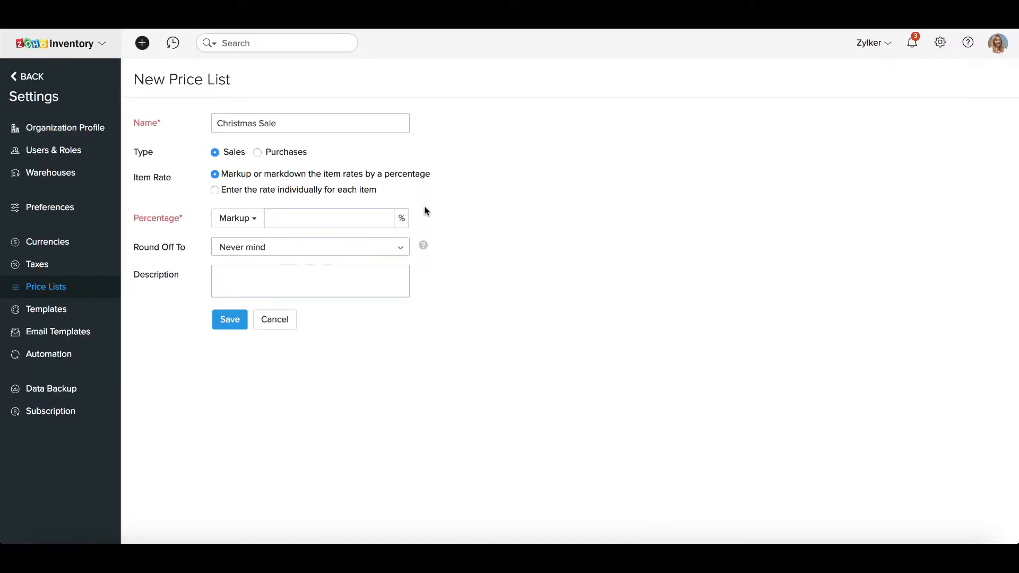
Step: Switch the item rate to individual rates for each item and choose CAD- Canadian Dollar as the currency
{"action": "left_click", "coordinate": [374, 193]}
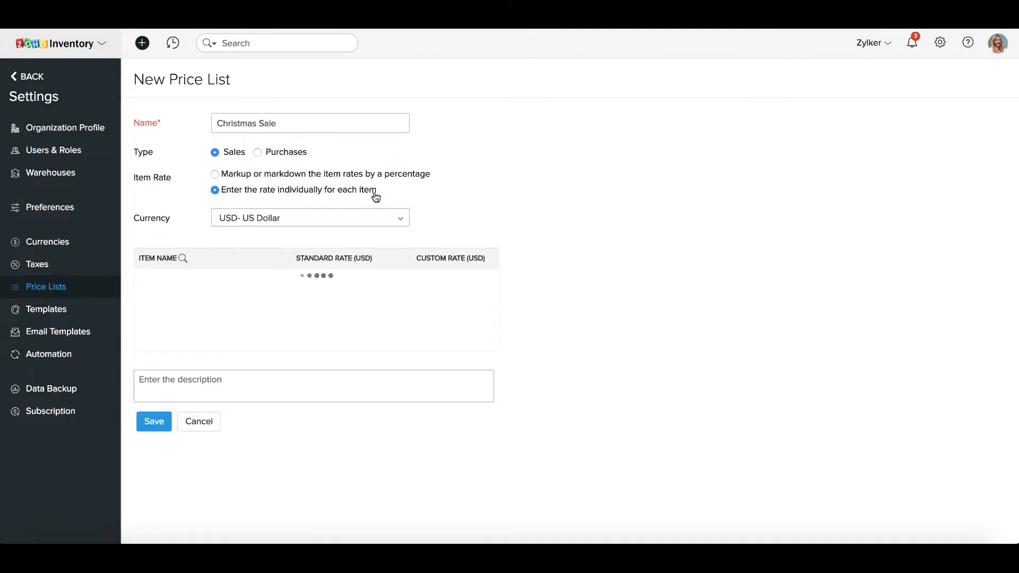
{"action": "left_click", "coordinate": [378, 218]}
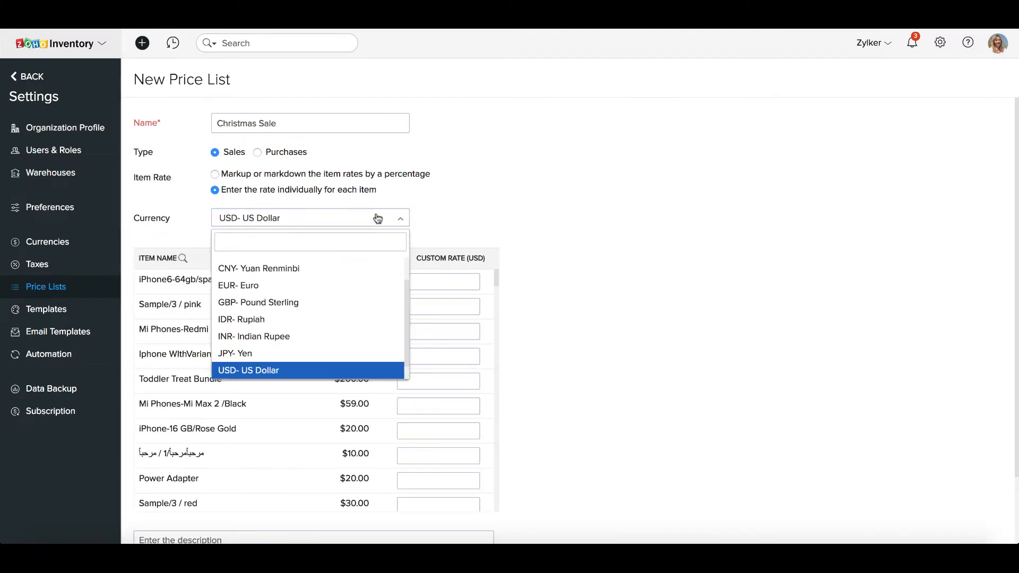
{"action": "scroll", "coordinate": [374, 269], "scroll_direction": "up", "scroll_amount": 1}
{"action": "left_click", "coordinate": [372, 279]}
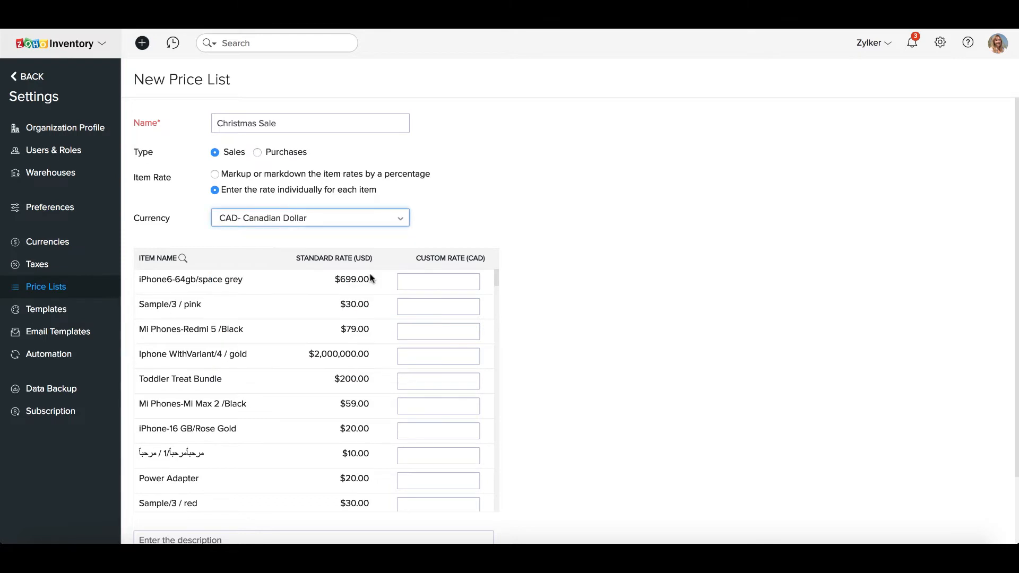
Step: Enter custom rates of 450, 20 and 50 for the first three items, add the description "Christmas Sale 2018", and save the price list
{"action": "left_click", "coordinate": [412, 285]}
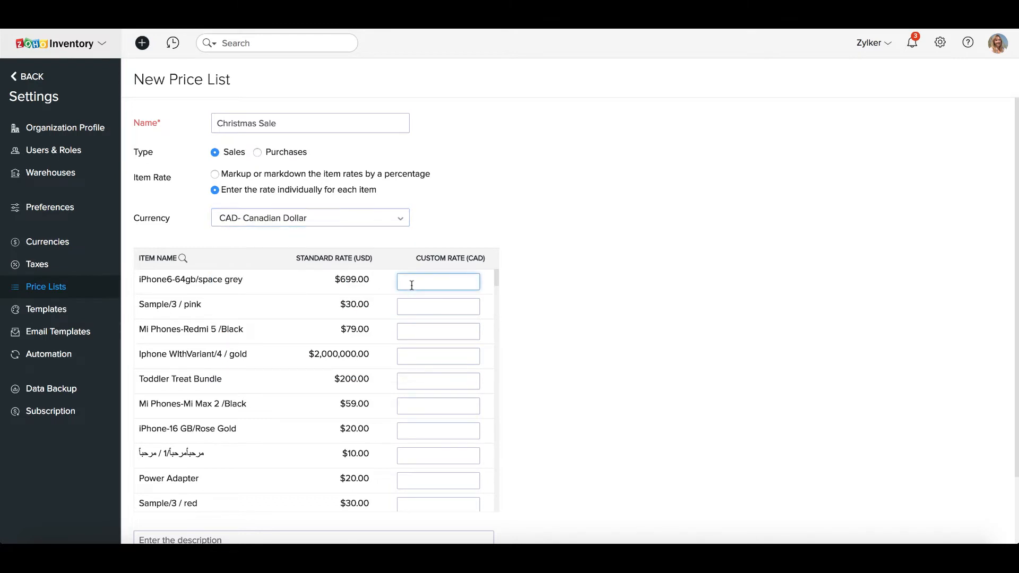
{"action": "type", "text": "450"}
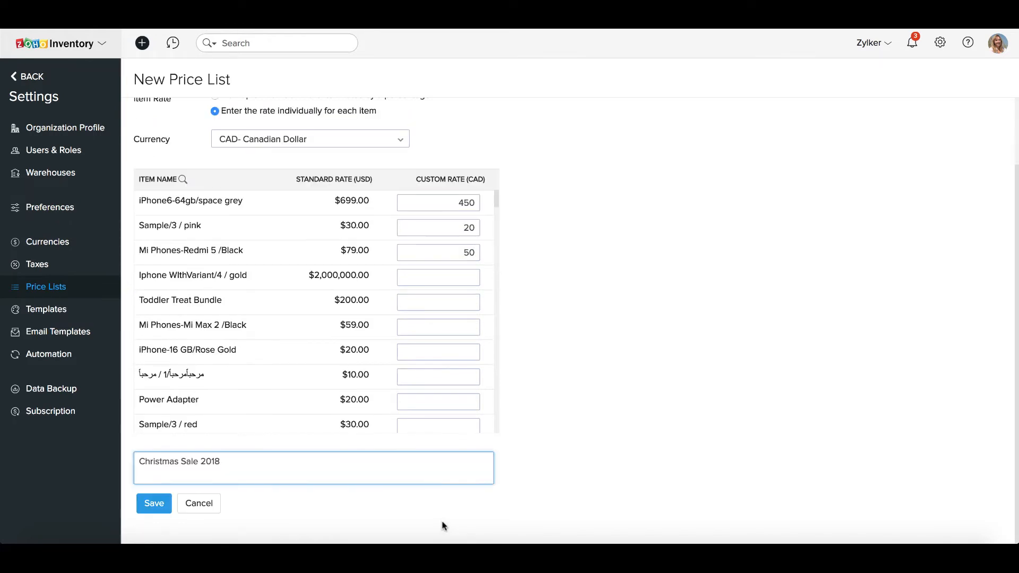
{"action": "left_click", "coordinate": [441, 528]}
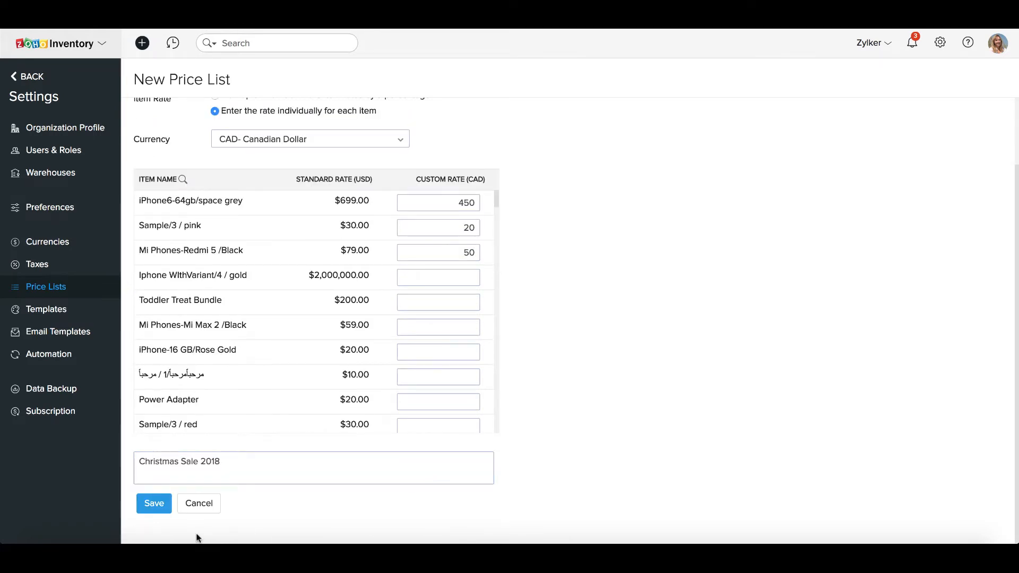
{"action": "left_click", "coordinate": [157, 512]}
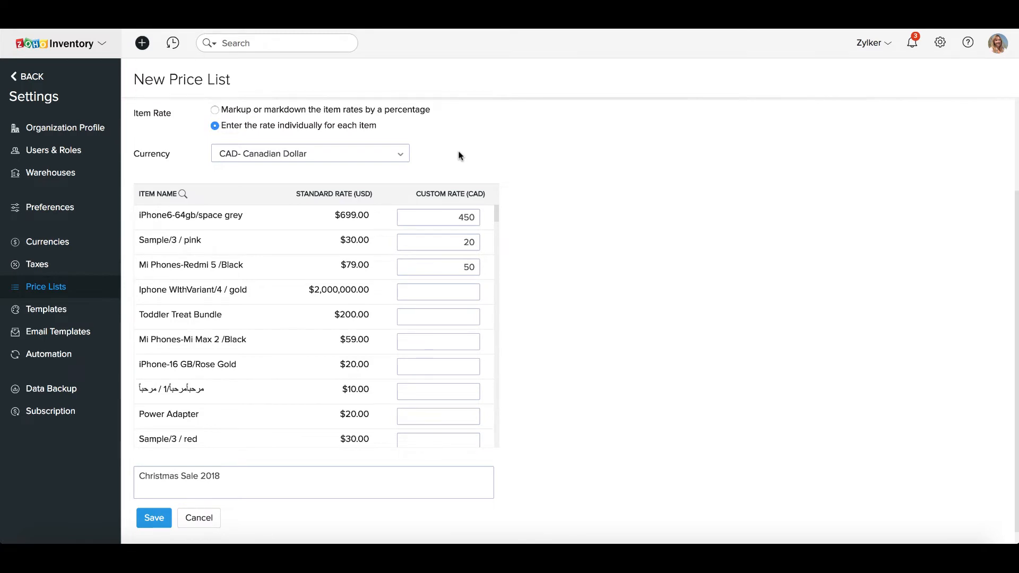
Step: Change the price list currency to GBP- Pound Sterling and set the Toddler Treat Bundle's custom rate to 70
{"action": "left_click", "coordinate": [401, 155]}
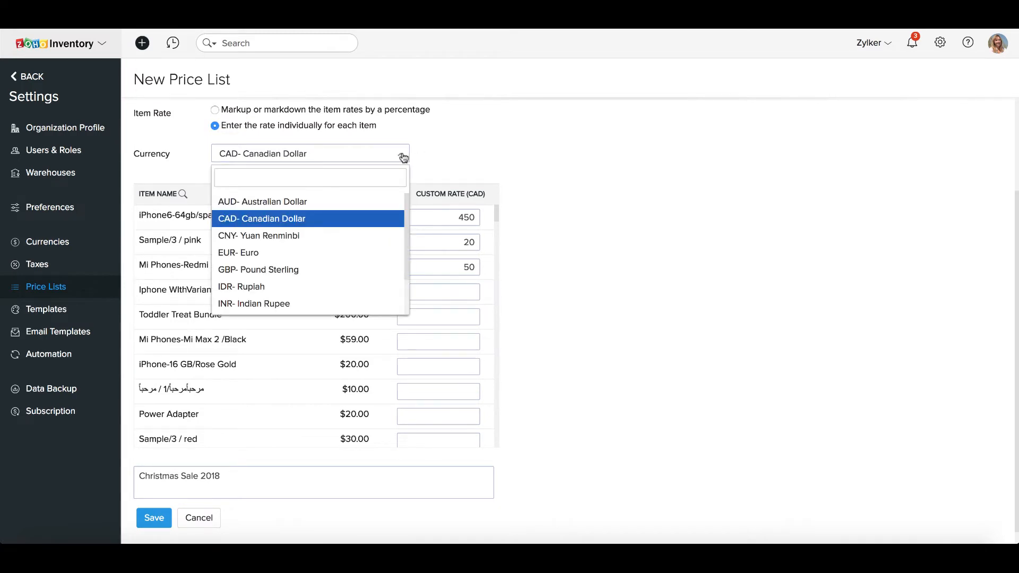
{"action": "left_click", "coordinate": [384, 270]}
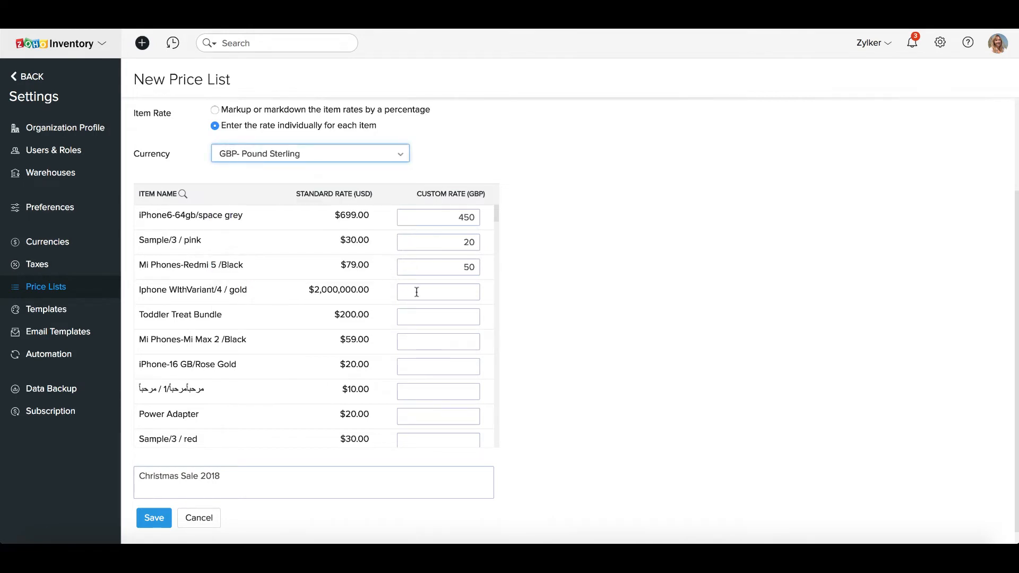
{"action": "left_click", "coordinate": [423, 315]}
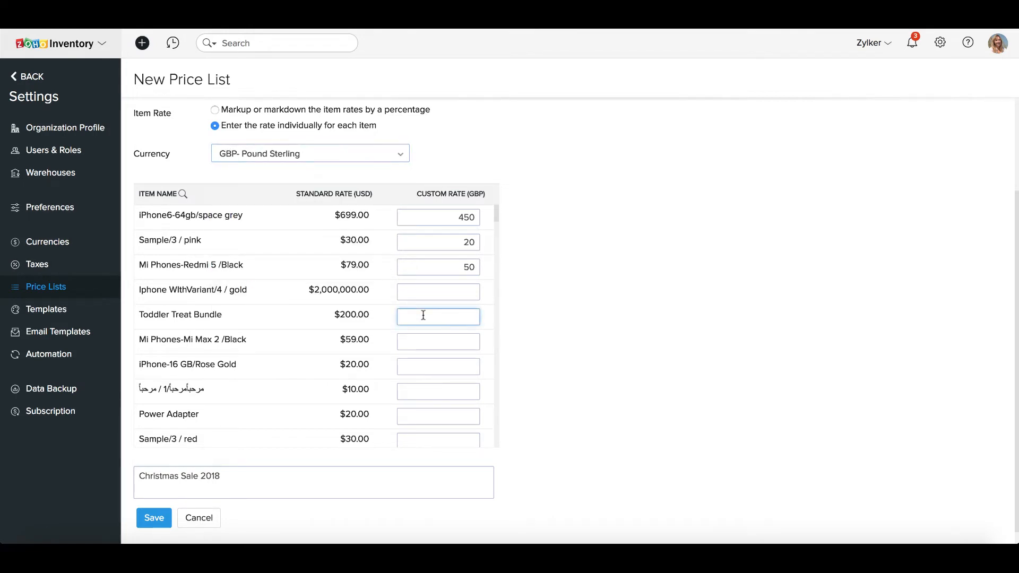
{"action": "type", "text": "70"}
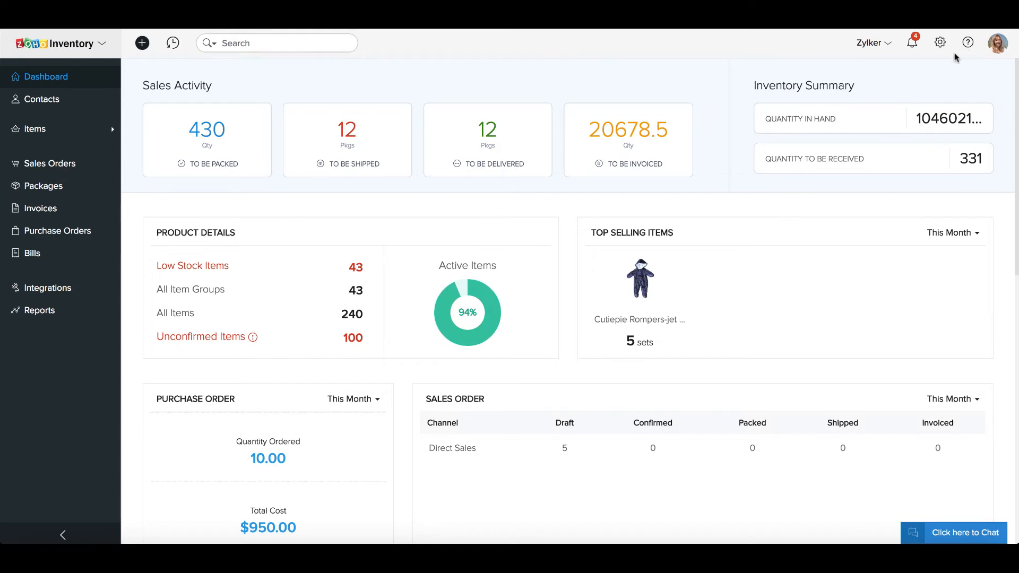
Step: From the price lists settings, start a sales price list import with Price_lists.csv, using UTF-8 (Unicode) encoding and a comma delimiter
{"action": "left_click", "coordinate": [941, 42]}
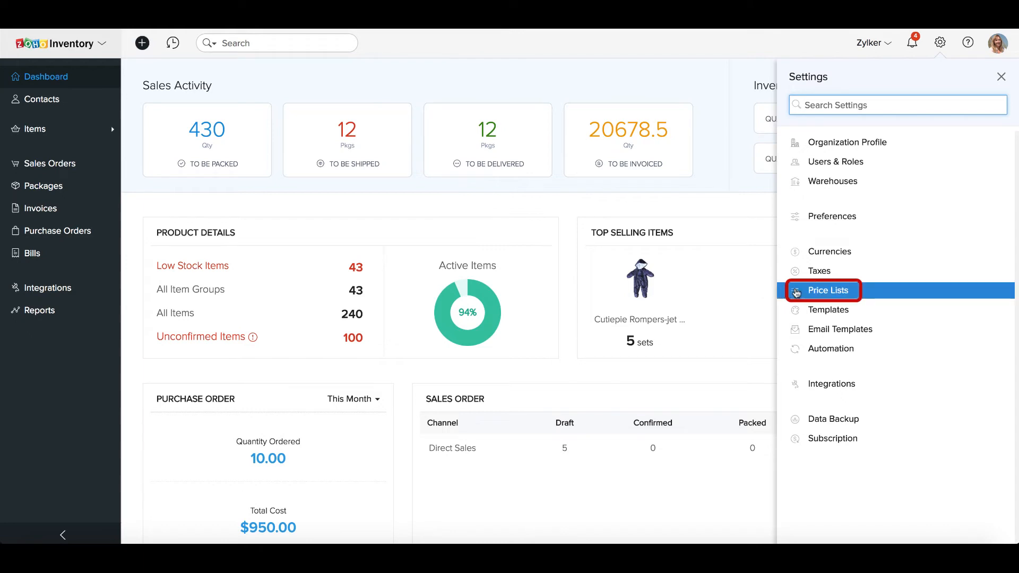
{"action": "left_click", "coordinate": [796, 291]}
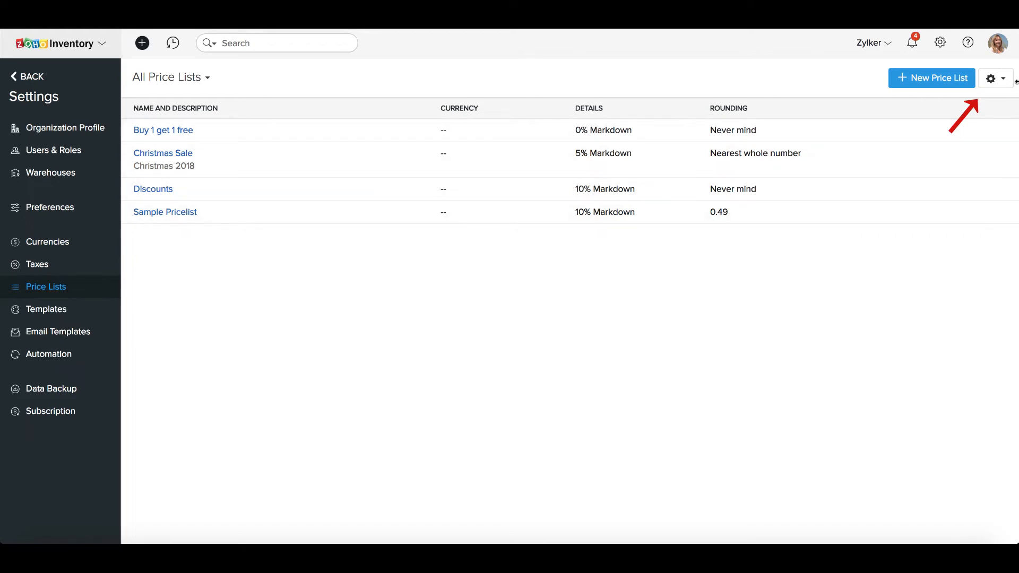
{"action": "left_click", "coordinate": [1010, 81]}
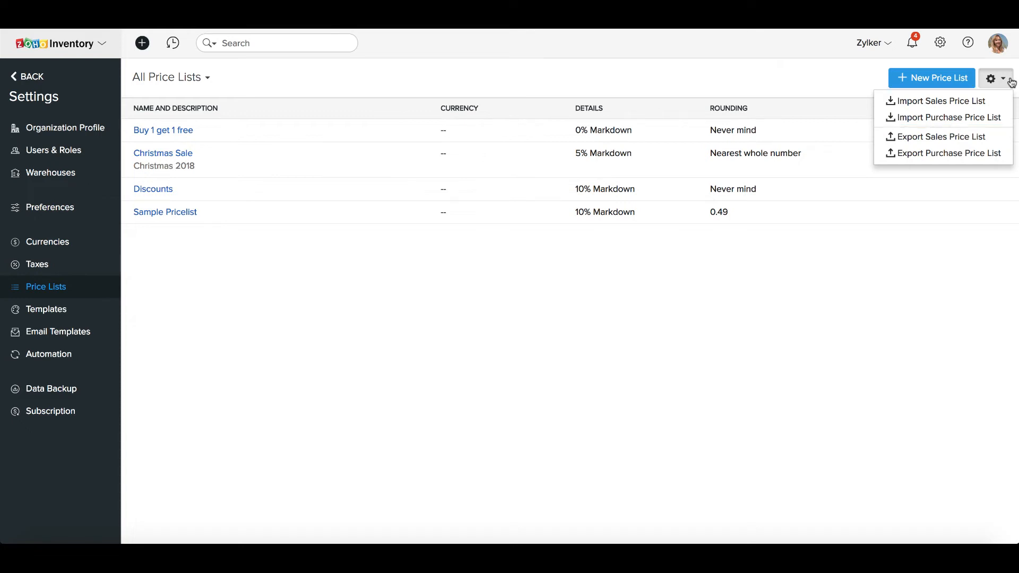
{"action": "left_click", "coordinate": [984, 102]}
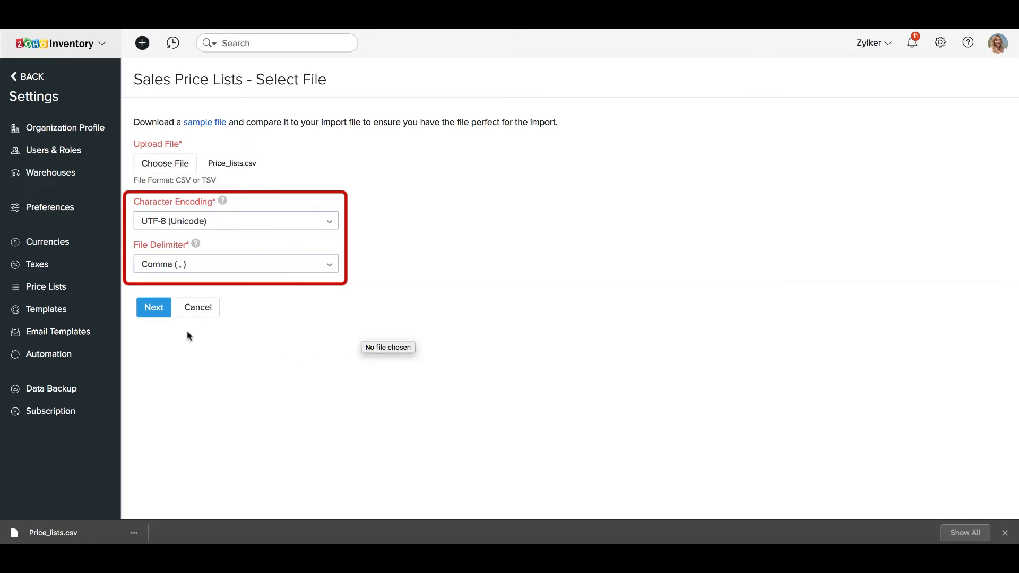
{"action": "left_click", "coordinate": [162, 312]}
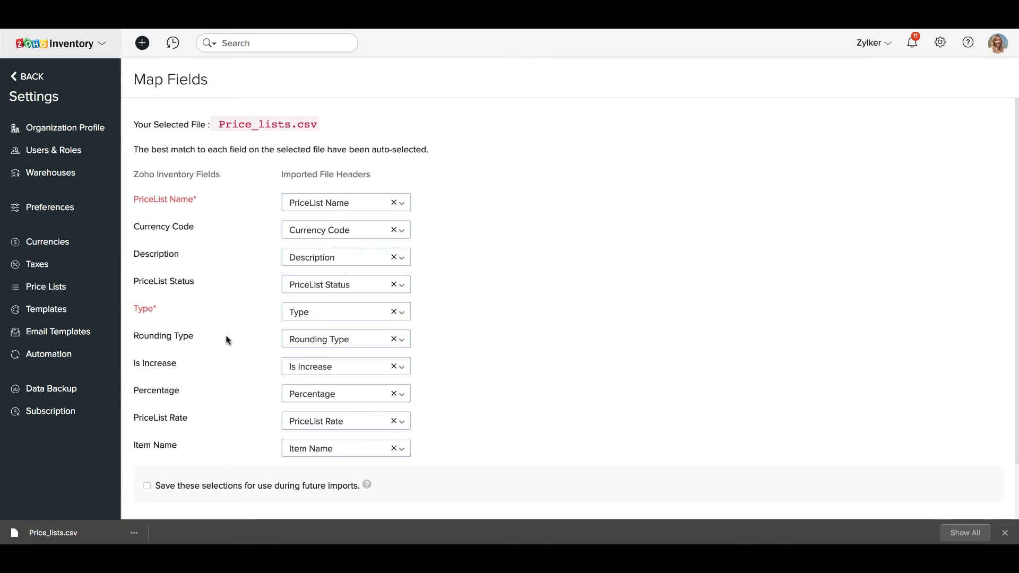
Step: Accept the matched fields, save the selections for use during future imports, and import the sales price lists
{"action": "scroll", "coordinate": [227, 340], "scroll_direction": "down", "scroll_amount": 2}
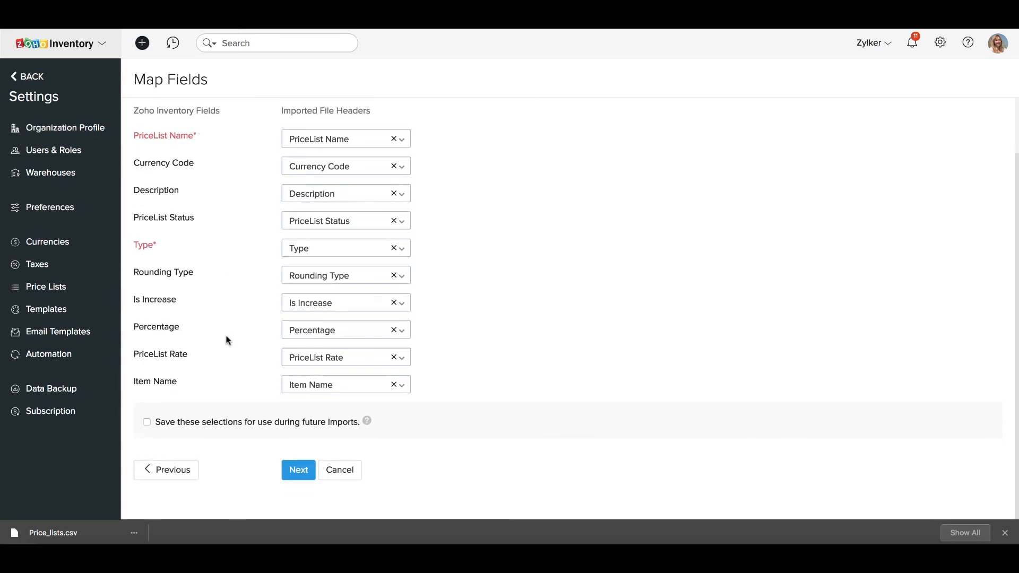
{"action": "left_click", "coordinate": [147, 423]}
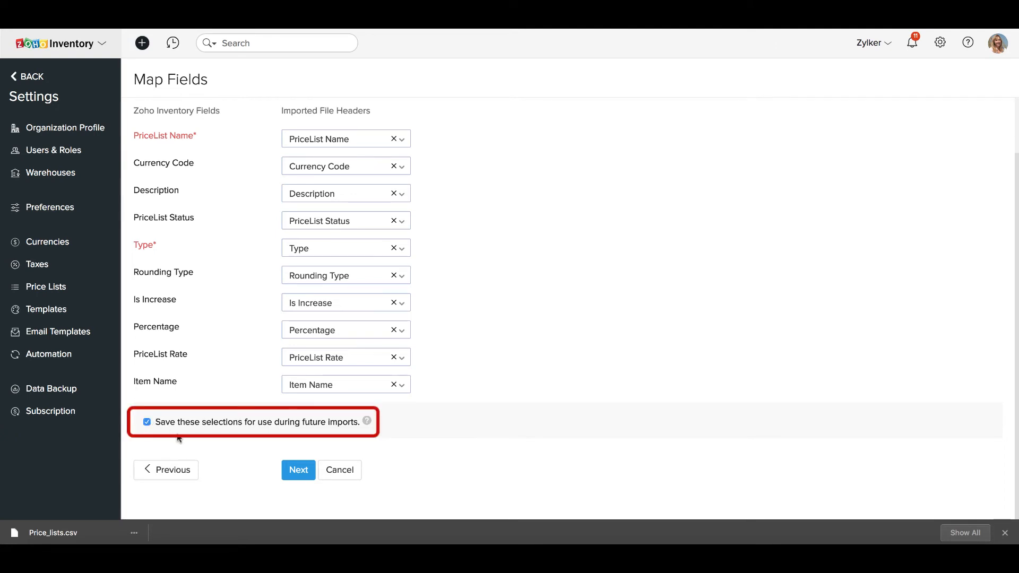
{"action": "left_click", "coordinate": [293, 474]}
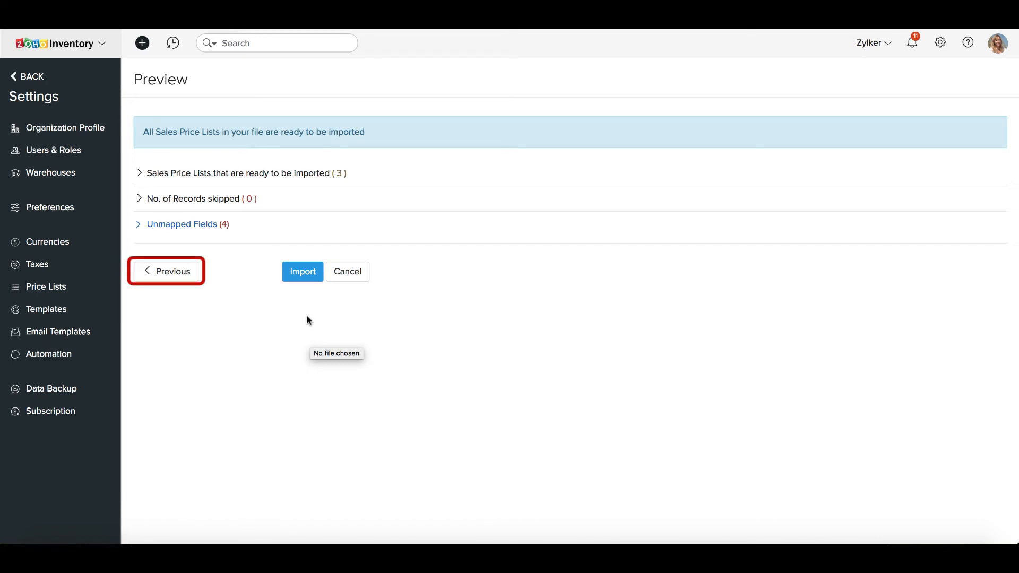
{"action": "left_click", "coordinate": [301, 272]}
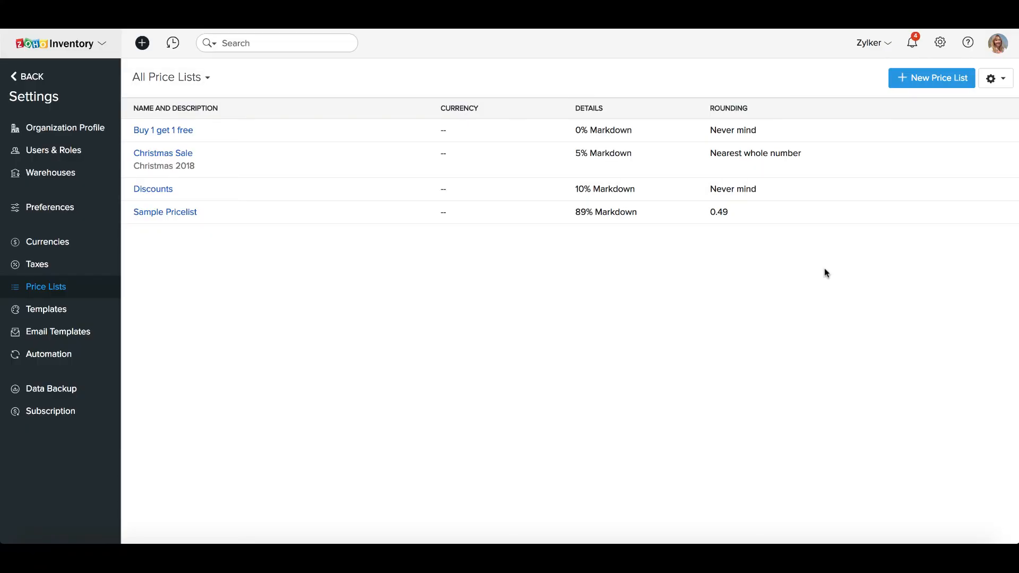
Step: Edit Sample Pricelist to use a 10% markdown and save it
{"action": "mouse_move", "coordinate": [822, 221]}
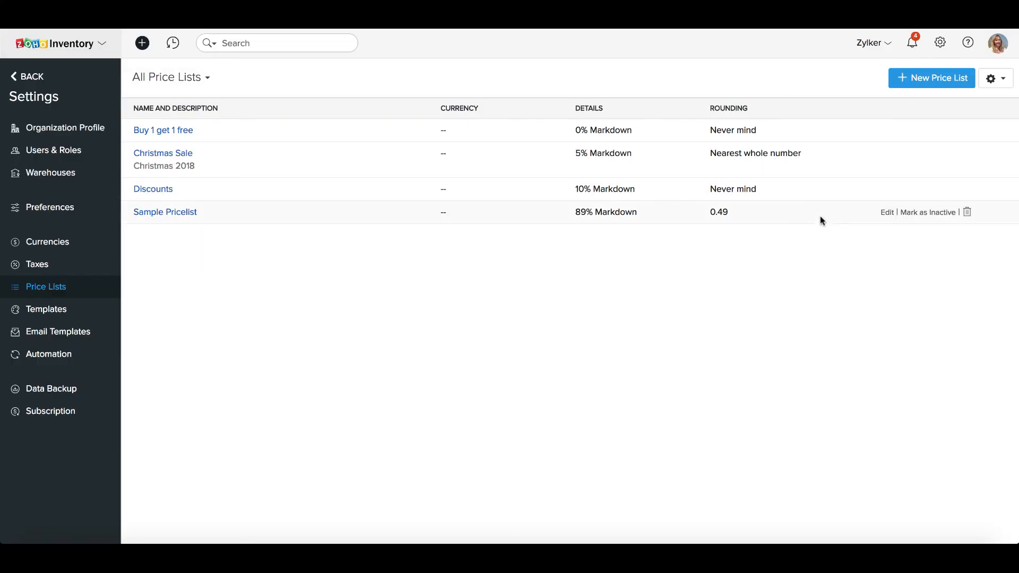
{"action": "left_click", "coordinate": [885, 213]}
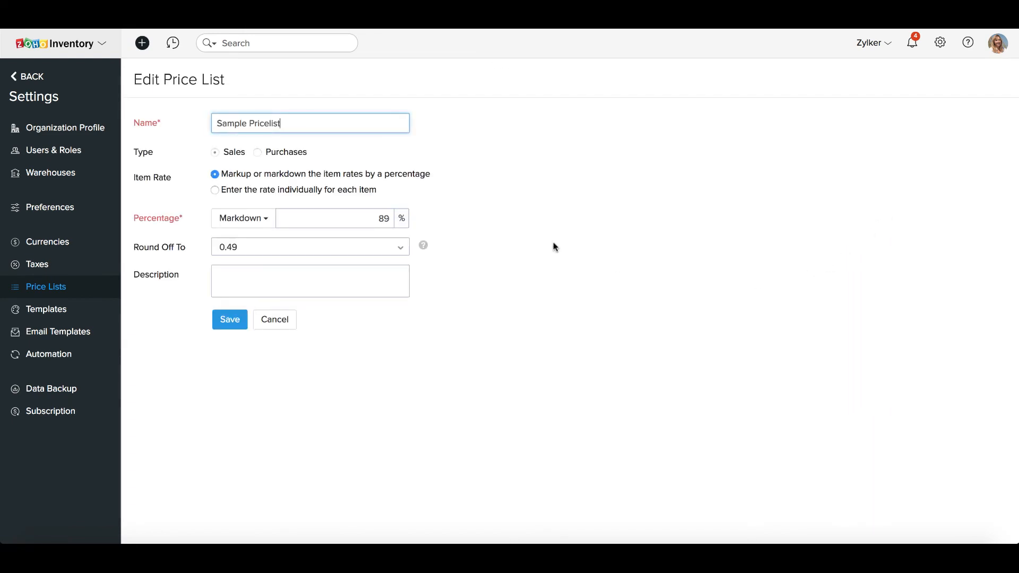
{"action": "double_click", "coordinate": [381, 218]}
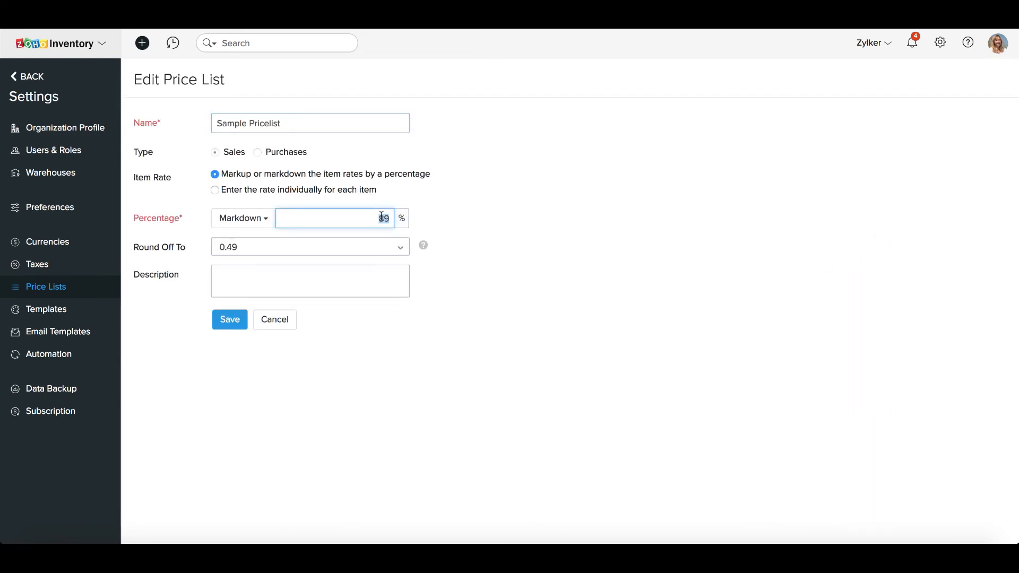
{"action": "key", "text": "BackSpace"}
{"action": "type", "text": "10"}
{"action": "left_click", "coordinate": [584, 271]}
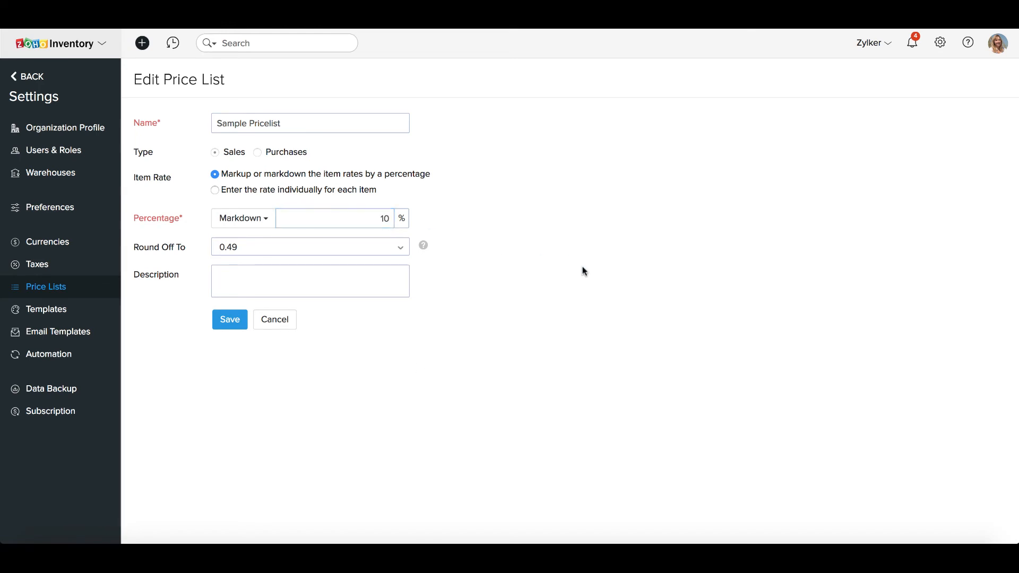
{"action": "left_click", "coordinate": [221, 327]}
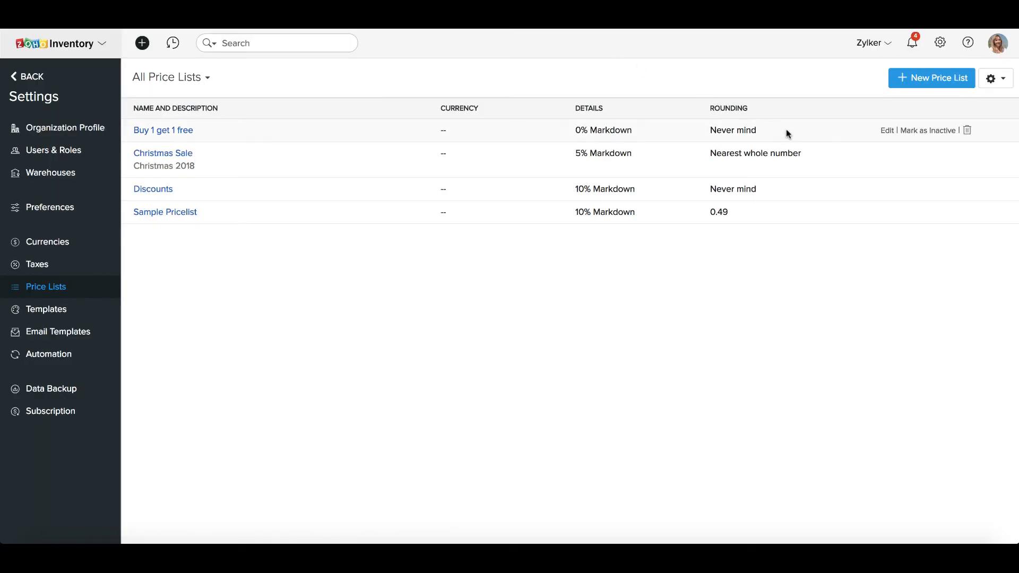
Step: Delete the Christmas Sale price list and confirm its deletion
{"action": "mouse_move", "coordinate": [835, 157]}
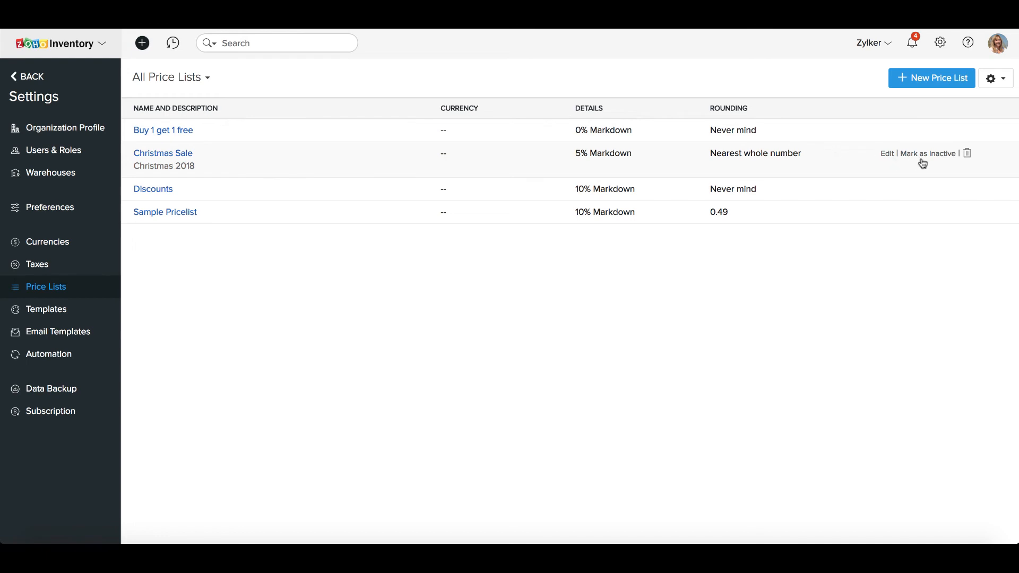
{"action": "left_click", "coordinate": [967, 156]}
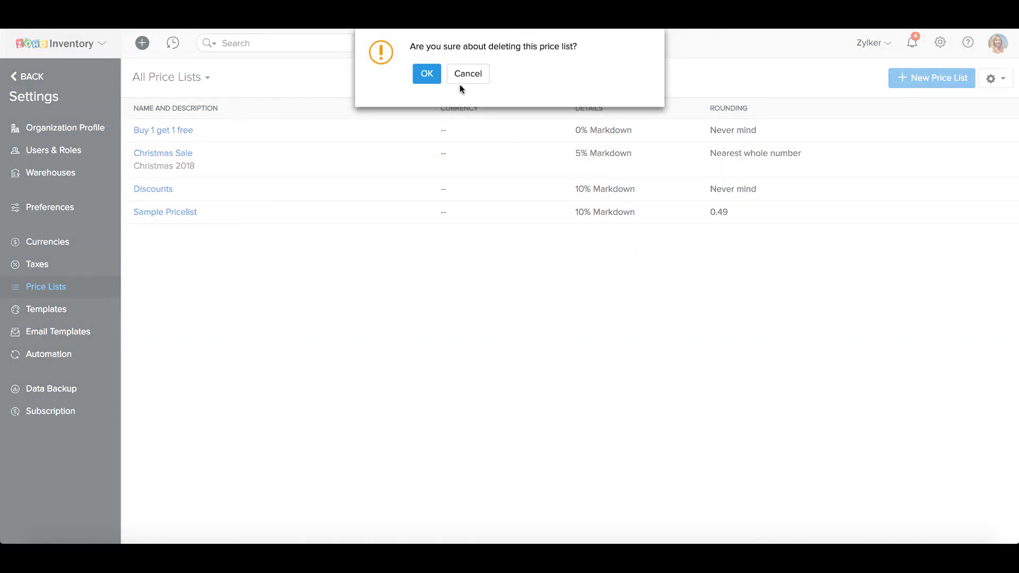
{"action": "left_click", "coordinate": [431, 77]}
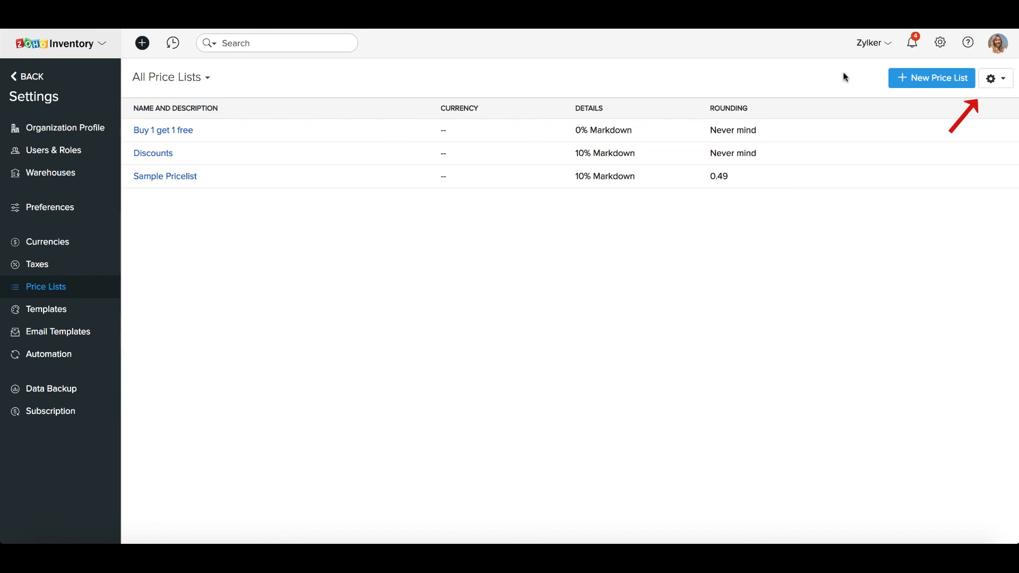
Step: Export the sales price lists as an XLS (Microsoft Excel 1997-2004 Compatible) file
{"action": "left_click", "coordinate": [1009, 81]}
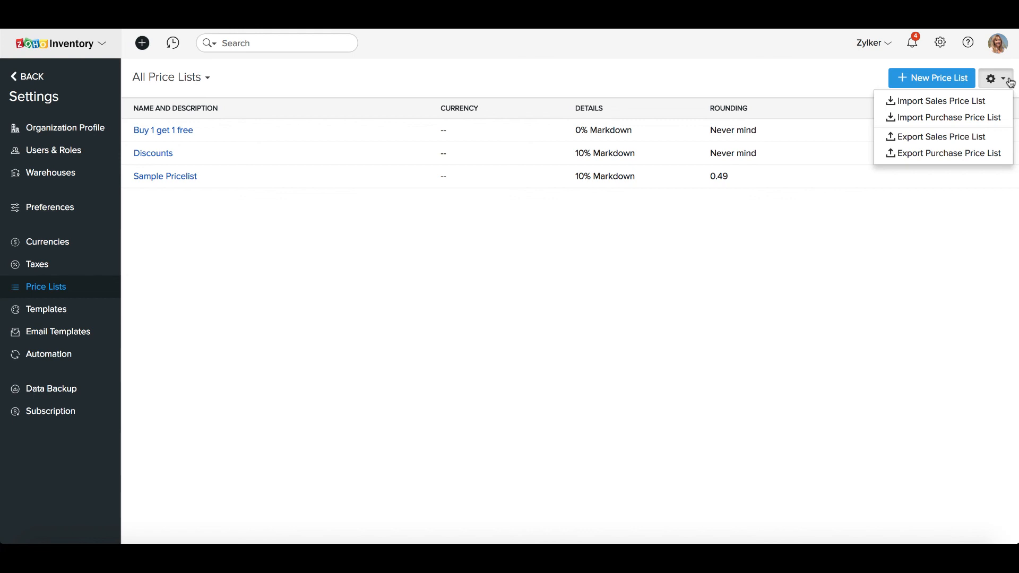
{"action": "left_click", "coordinate": [1004, 143]}
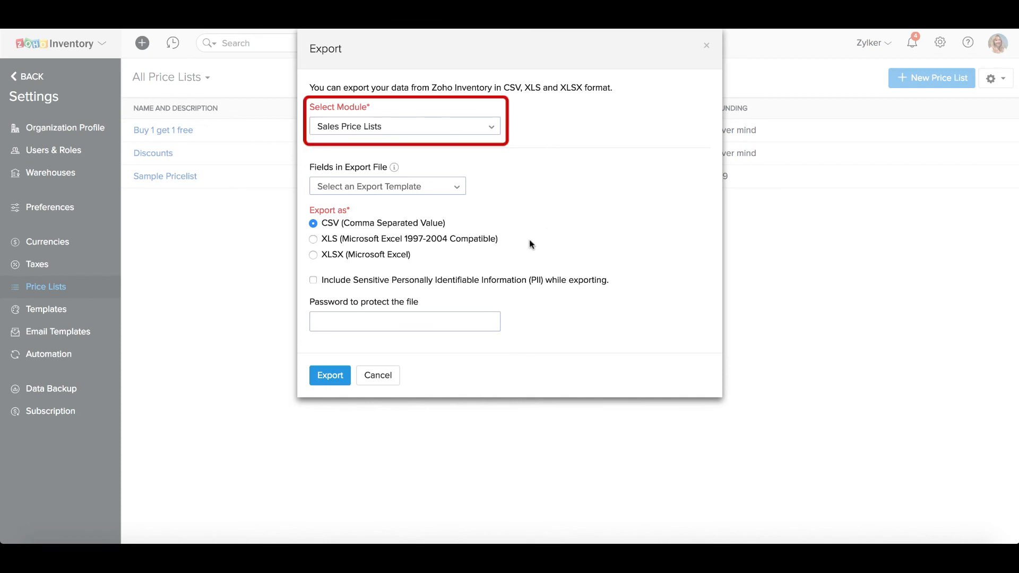
{"action": "left_click", "coordinate": [489, 240]}
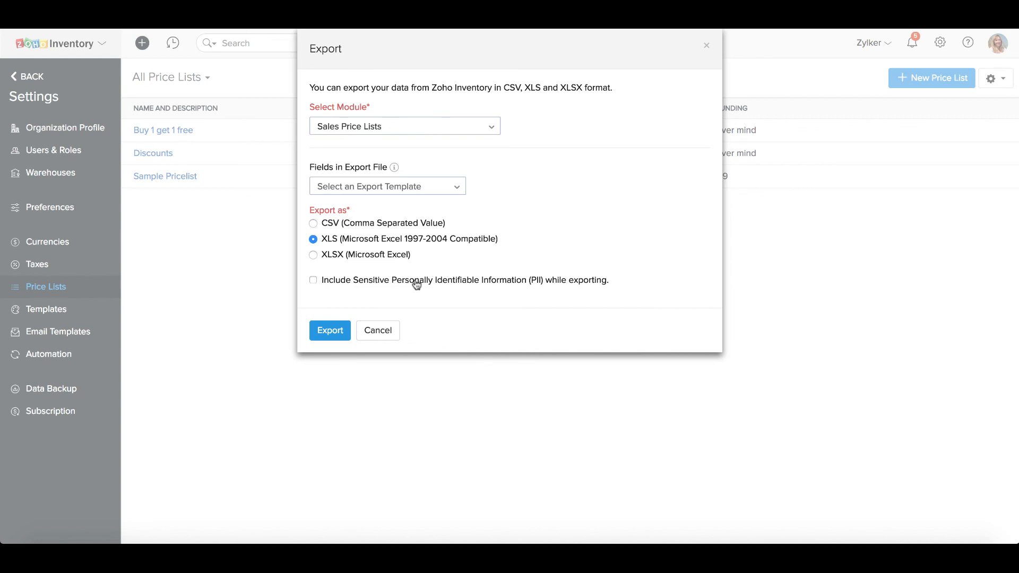
{"action": "left_click", "coordinate": [336, 336]}
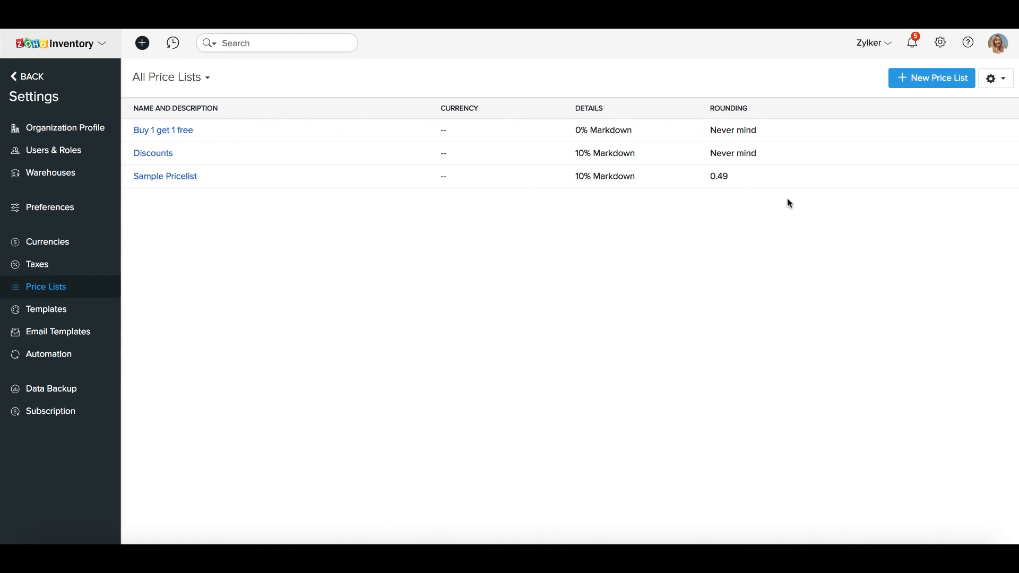
Step: Mark Sample Pricelist as inactive and mark it as active again
{"action": "mouse_move", "coordinate": [790, 182]}
{"action": "left_click", "coordinate": [919, 180]}
{"action": "mouse_move", "coordinate": [917, 185]}
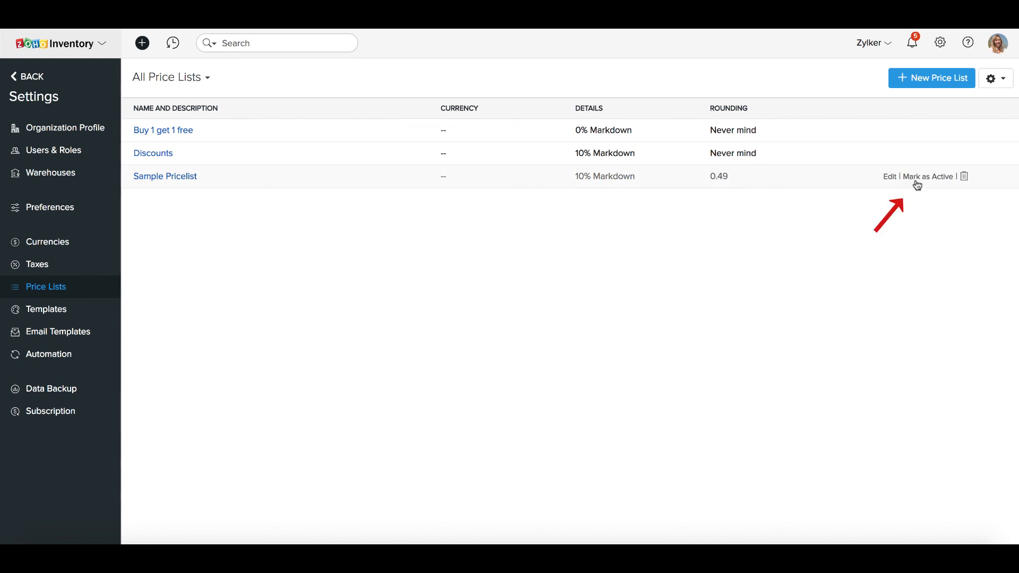
{"action": "left_click", "coordinate": [917, 184]}
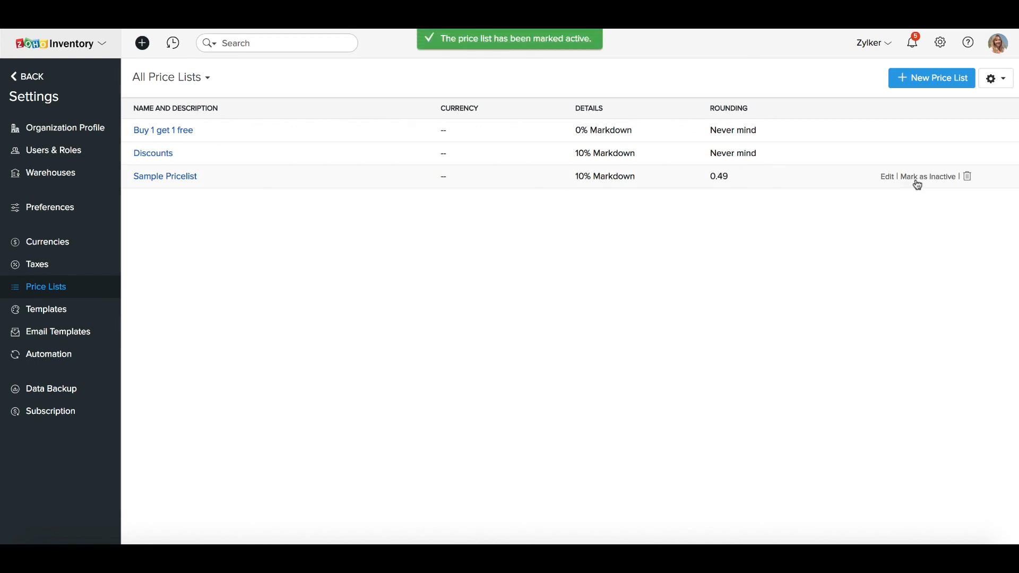